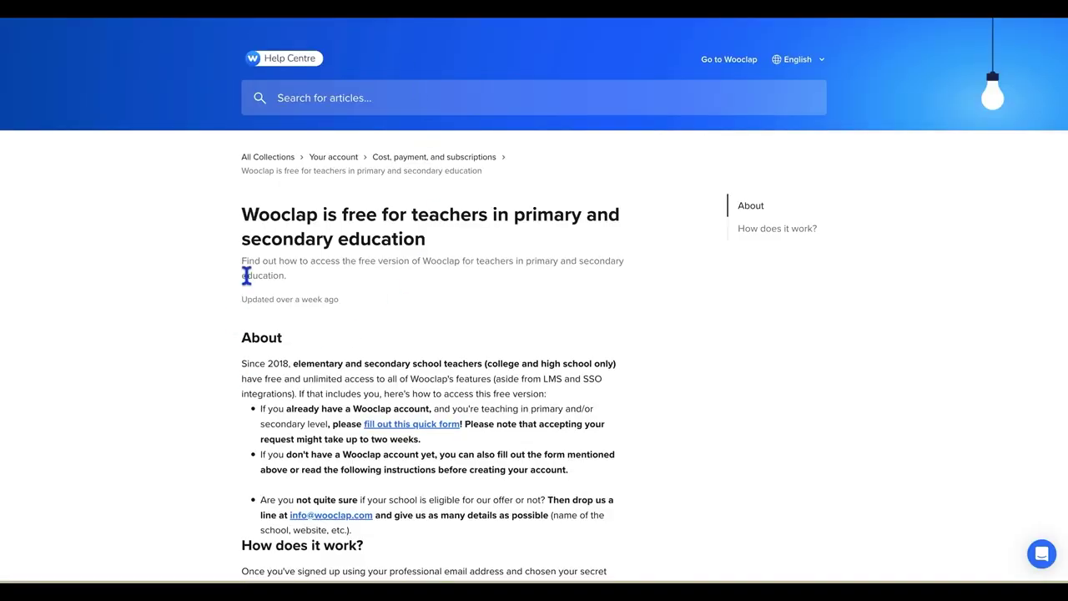
Scroll down the help article explaining Wooclap is free for primary and secondary teachers
scroll(246, 275, down, 3)
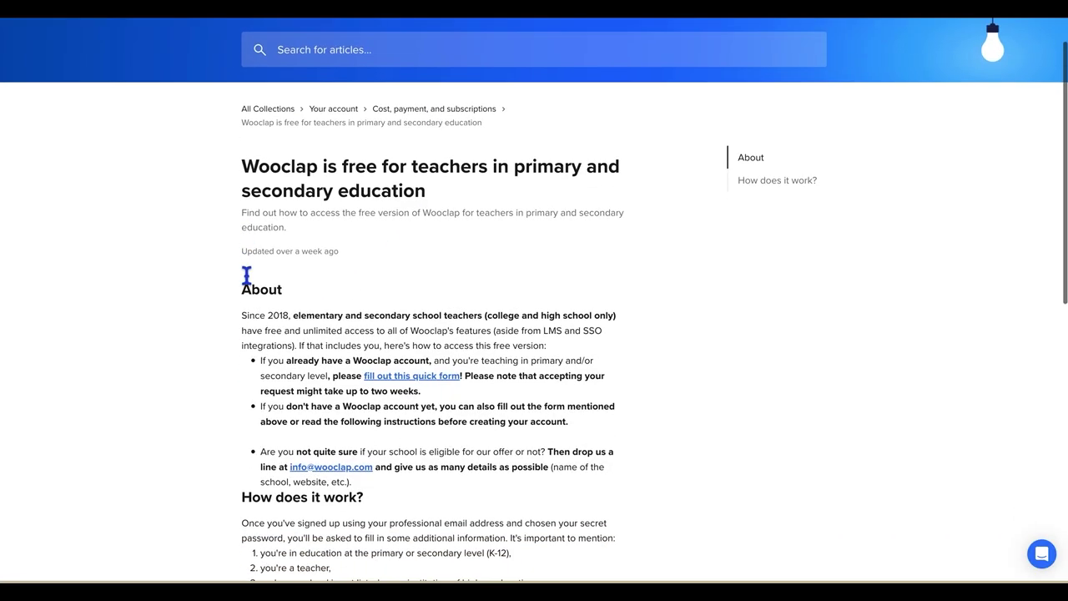
Highlight the article's sentence about the request form
drag(327, 243, 468, 244)
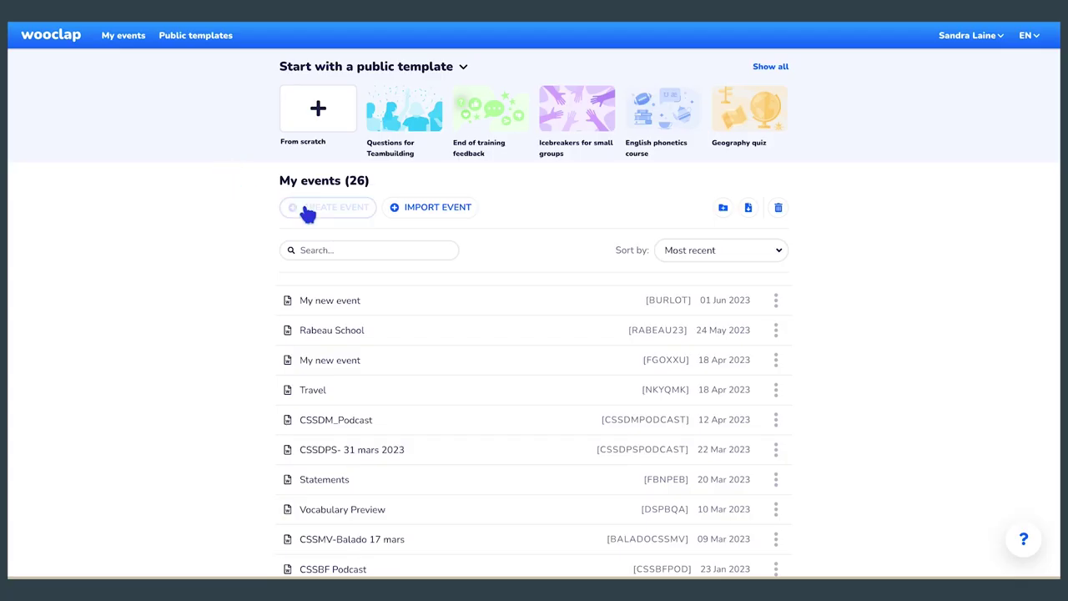
Create a new event titled 'Travel Vocabulary', fixing the wrongly capitalised R
click(335, 208)
text(TRavel Vocabulary)
click(35, 68)
key(BackSpace)
text(r)
click(588, 70)
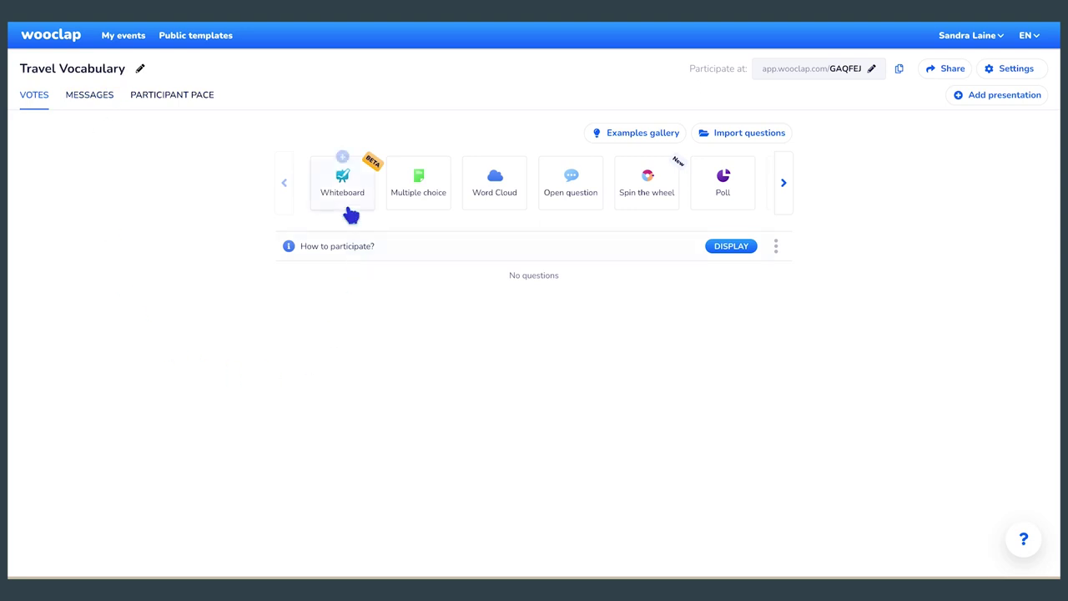
Browse through the carousel of available question types
click(784, 185)
click(785, 186)
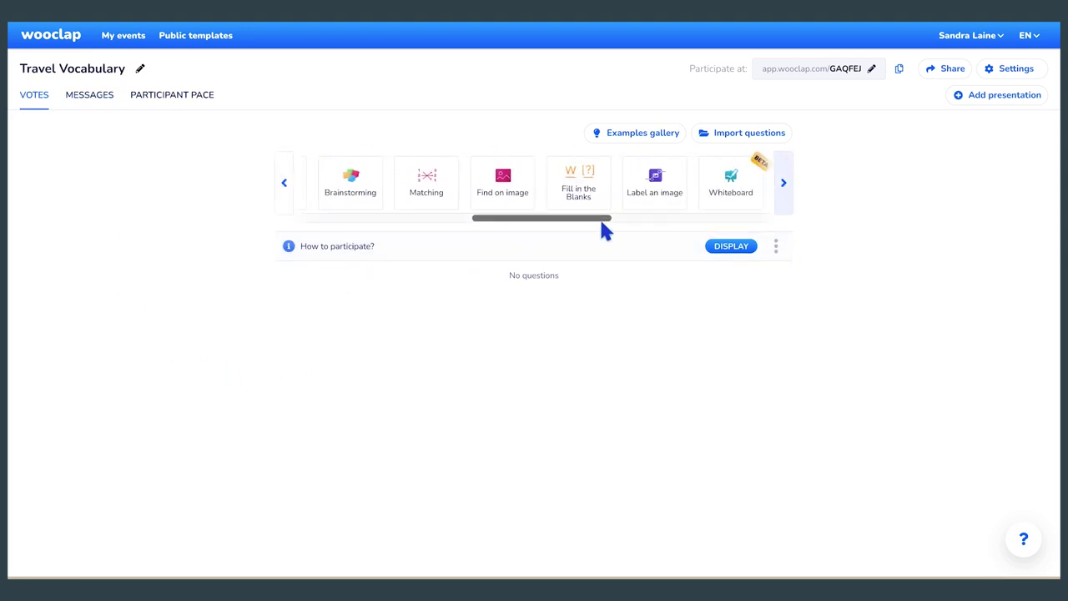
drag(605, 225, 490, 221)
Add and save a 'binoculars' poll with three answers on how well participants know the word
click(531, 183)
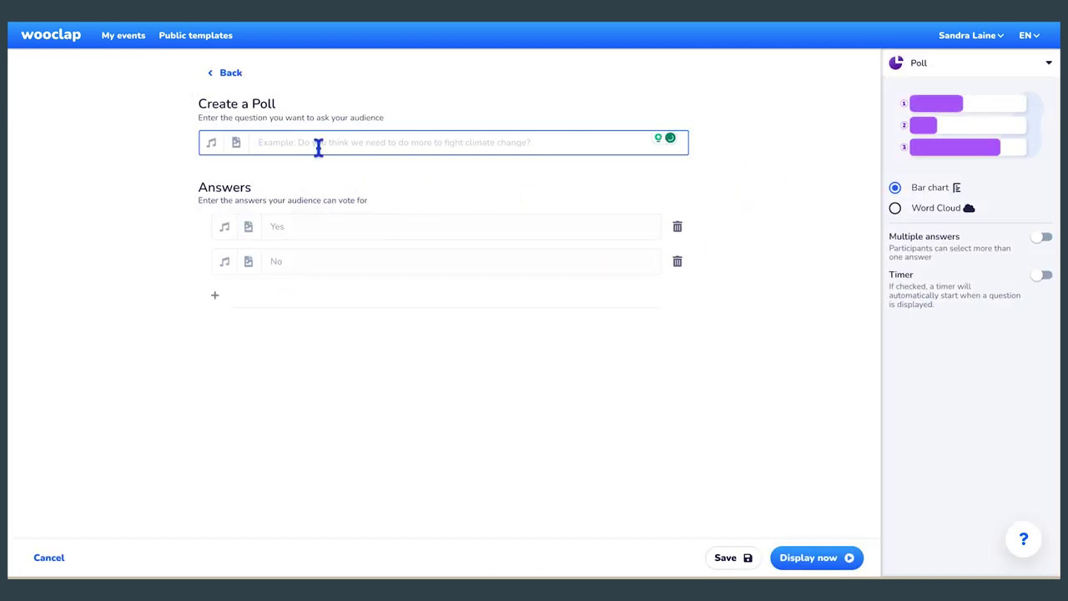
text(binoculars)
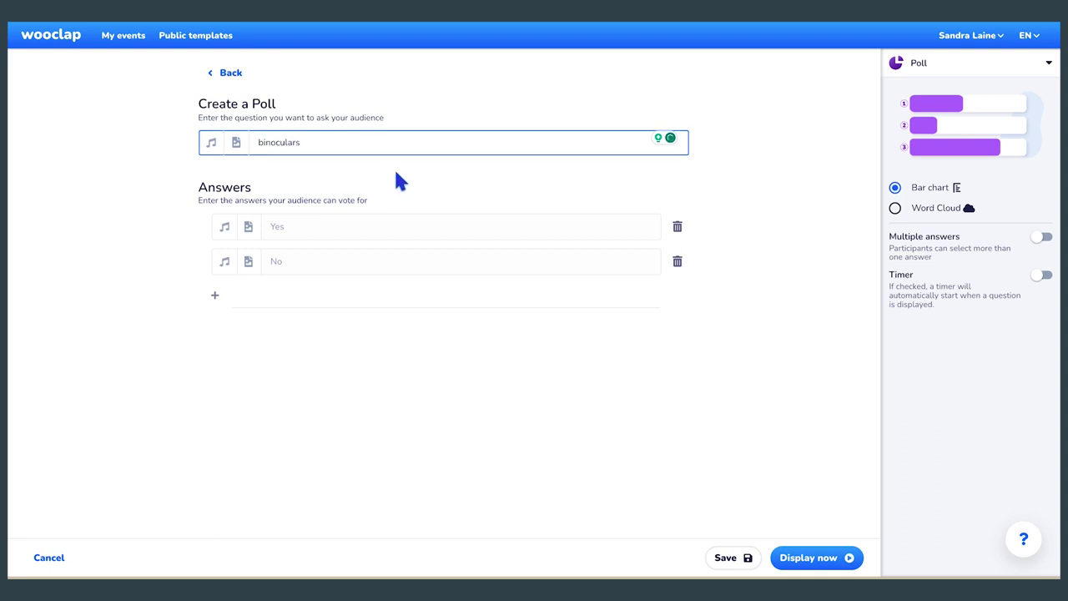
click(303, 227)
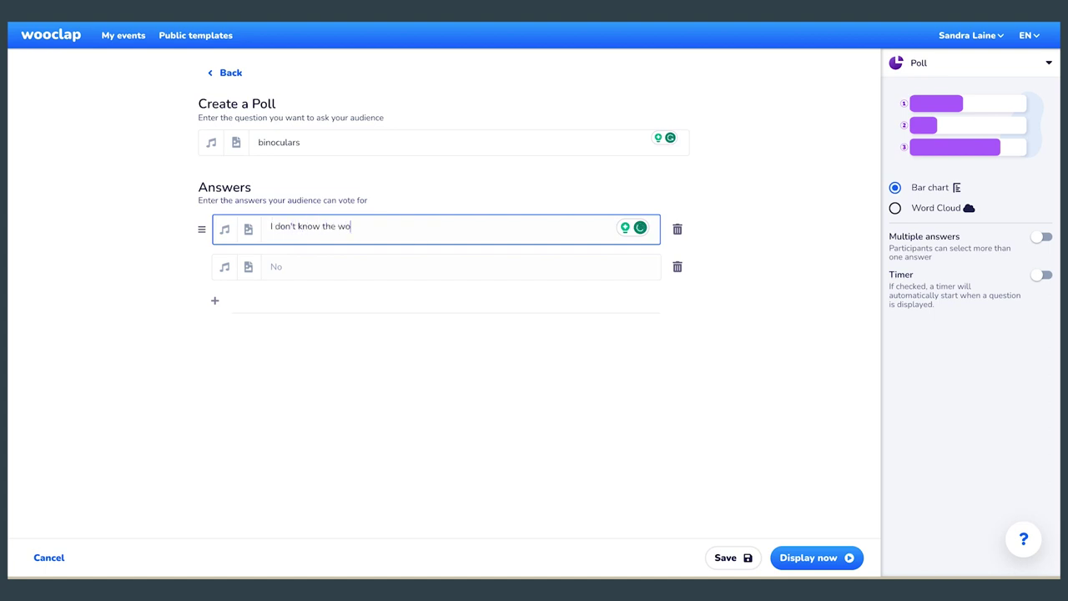
click(334, 267)
text(I have seen the word but I don't know what it means.)
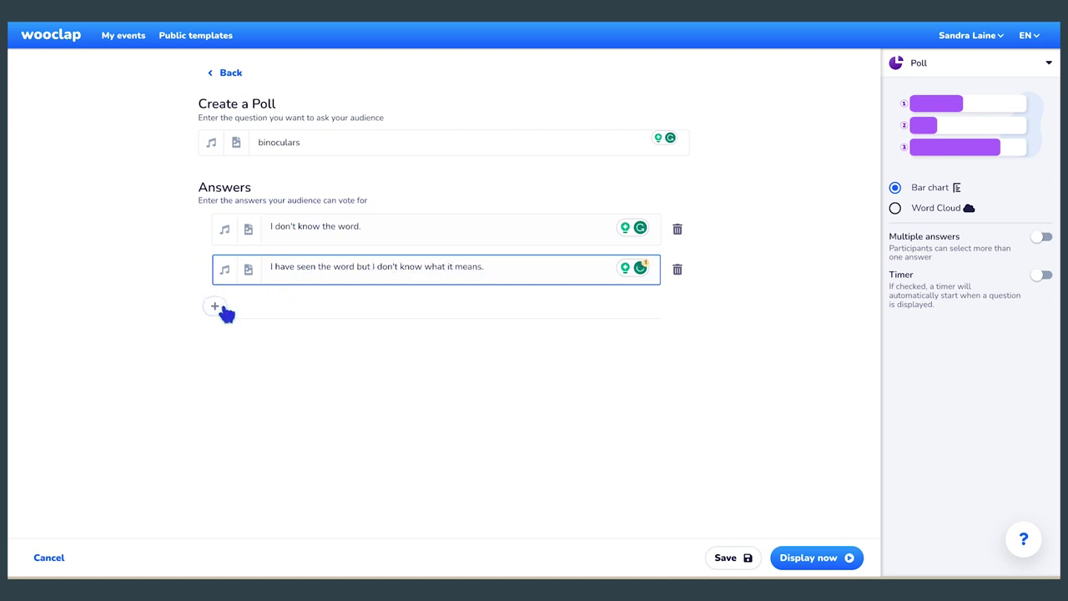
click(222, 308)
text(I know the)
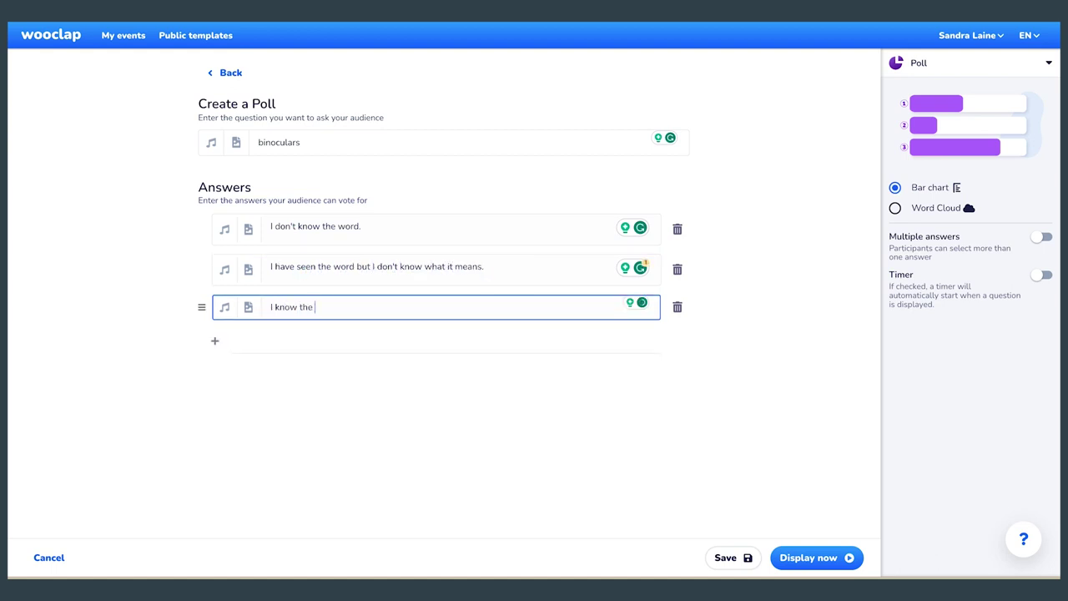
click(745, 553)
click(782, 183)
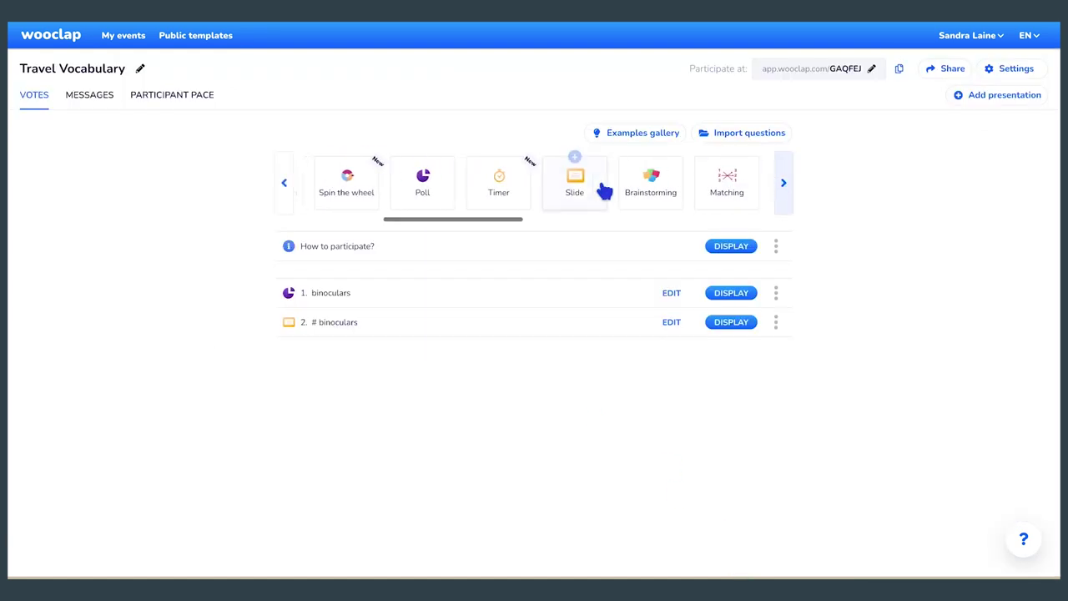
Add a 'binoculars' slide with two pasted example sentences, bolding binoculars with **
click(608, 191)
click(287, 146)
key(BackSpace)
key(BackSpace)
key(BackSpace)
key(BackSpace)
key(BackSpace)
key(BackSpace)
key(BackSpace)
key(BackSpace)
key(BackSpace)
key(BackSpace)
key(BackSpace)
text(binoculars)
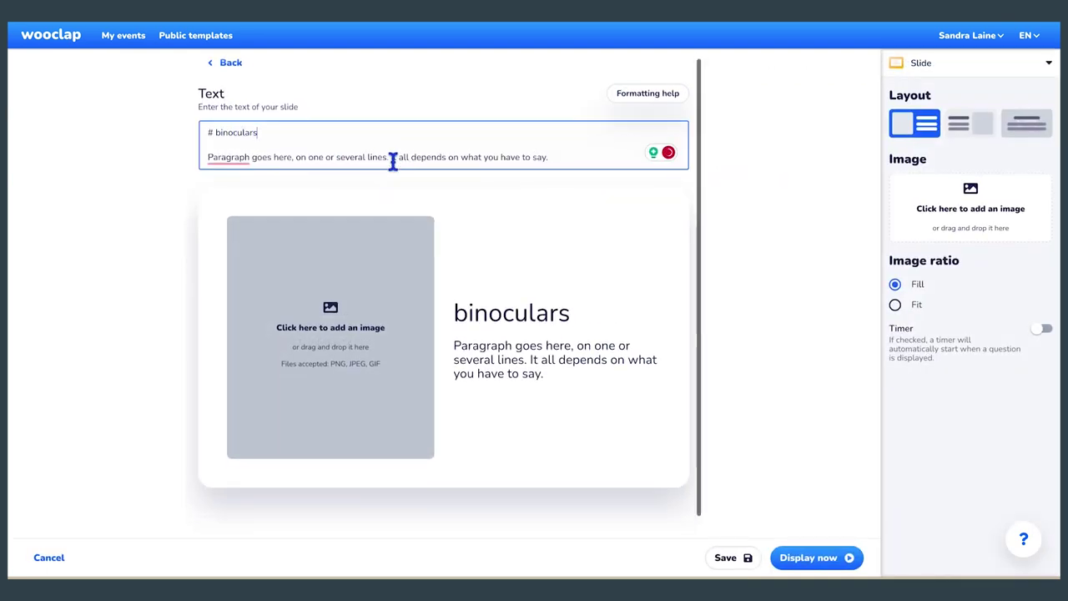
shift+click(210, 167)
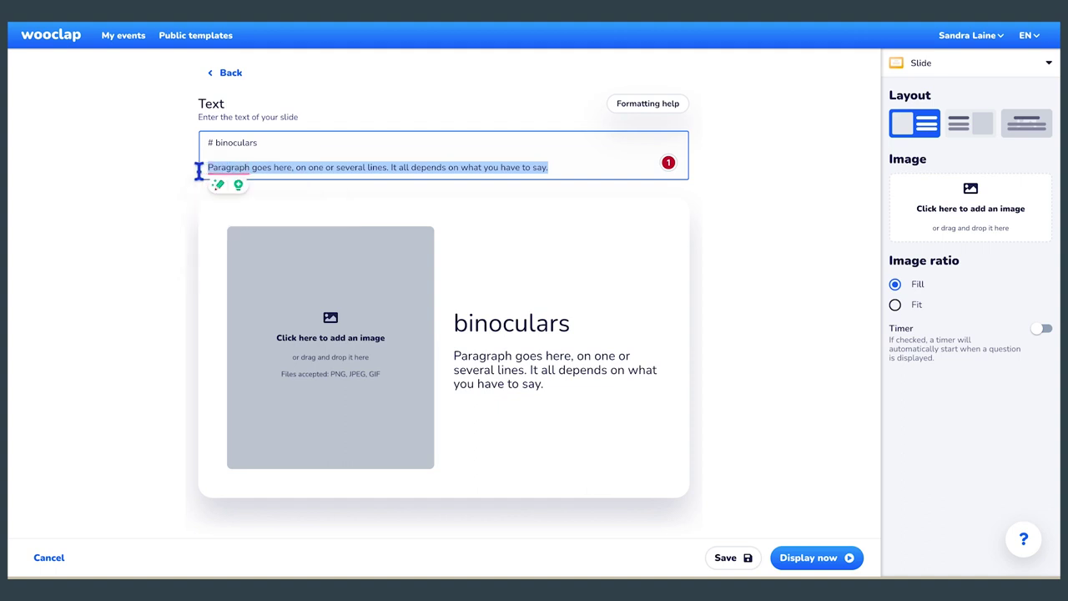
text(We looked at the birds through binoculars. Don't forget to bring your binoculars!)
click(336, 159)
text(****)
click(313, 172)
text(**)
click(363, 172)
text(**)
click(351, 326)
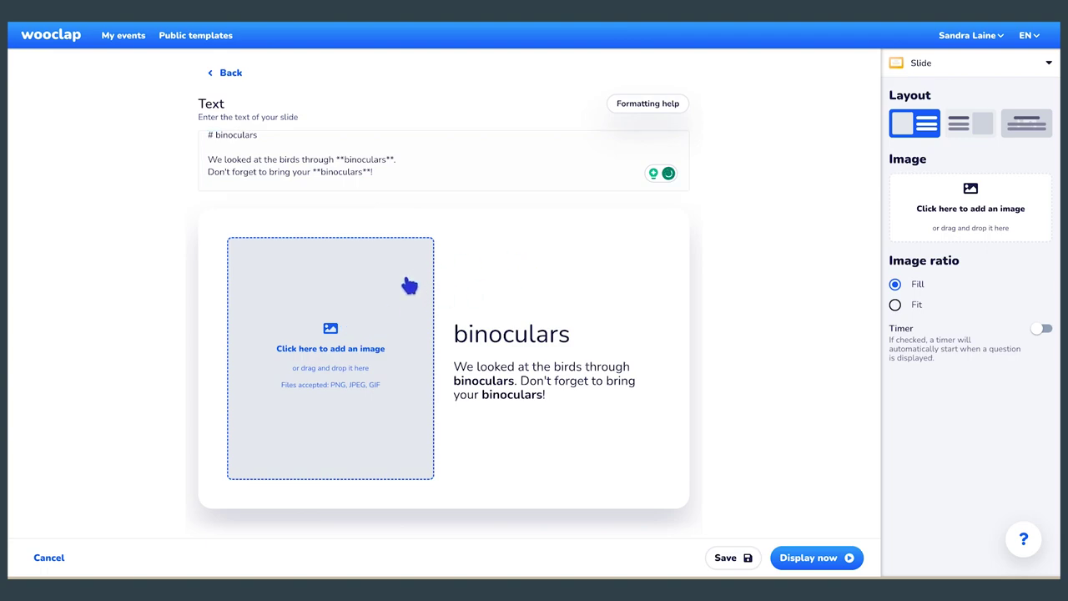
Upload binoculars-354623_640.jpg, split the sentences into separate paragraphs, and fit the image in its frame
click(388, 327)
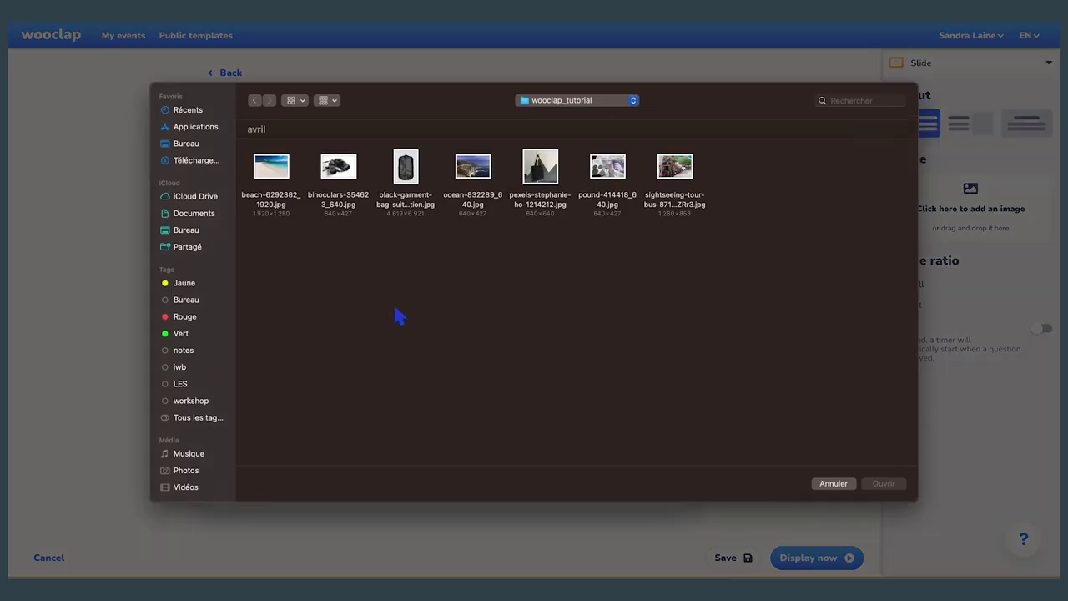
click(340, 165)
click(883, 484)
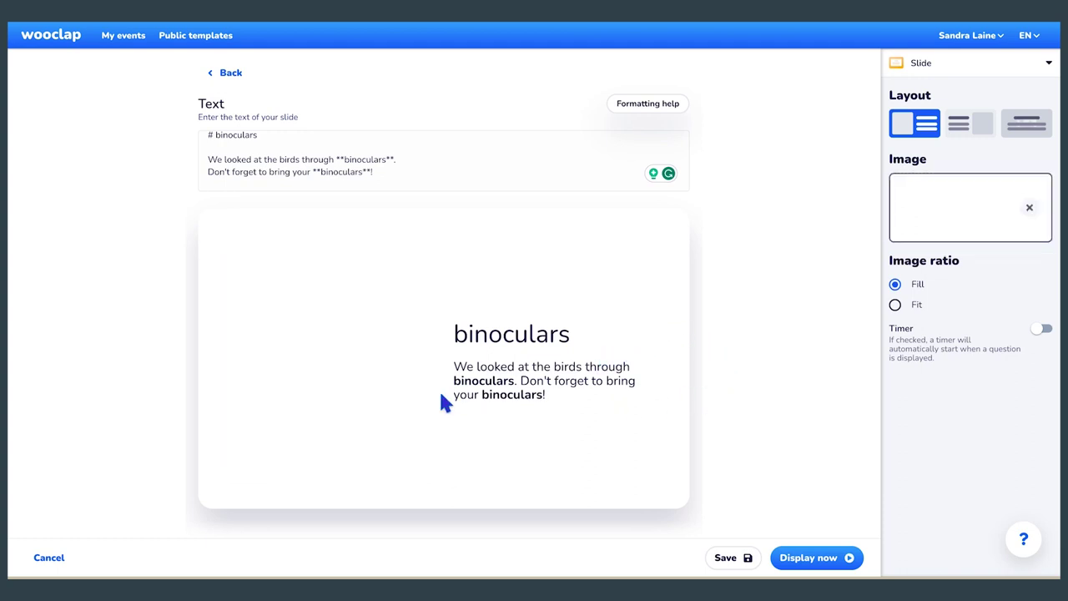
click(409, 162)
key(Return)
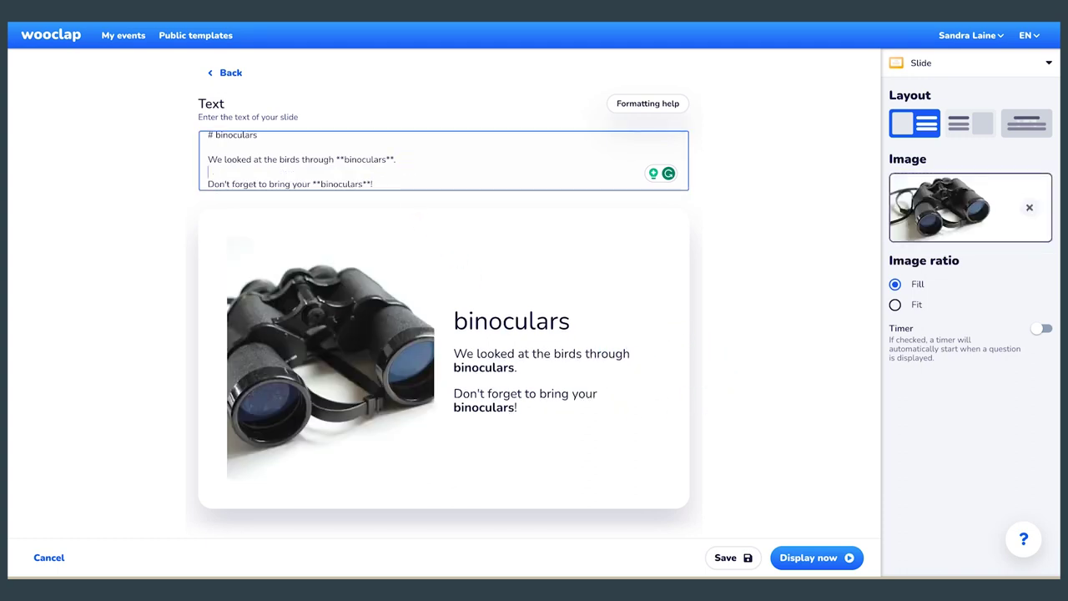
click(896, 305)
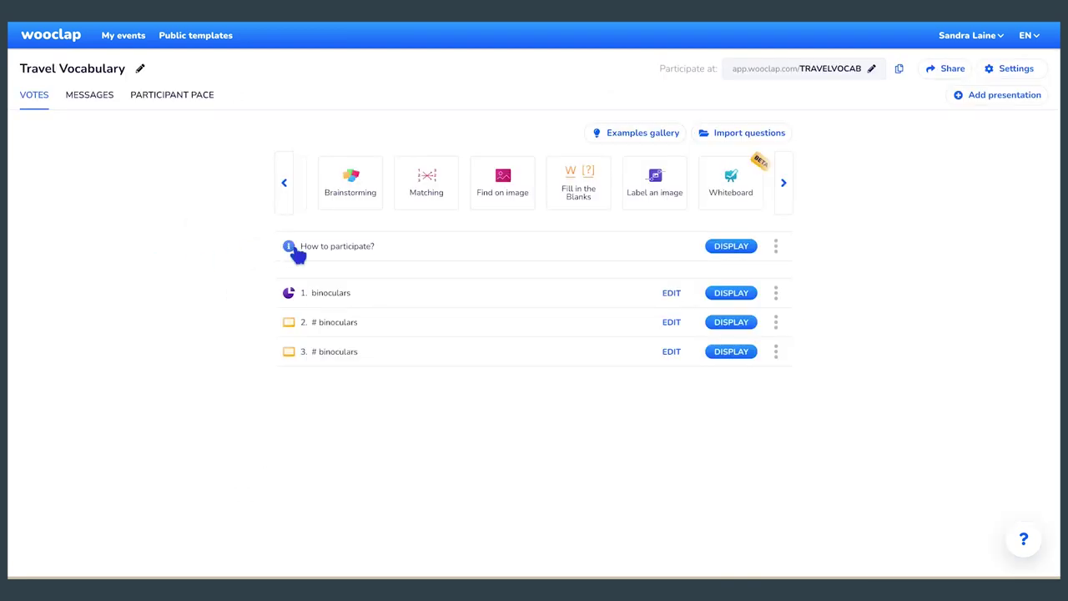
Duplicate the binoculars poll, move the copy to the end, and change its question to 'currency'
click(776, 293)
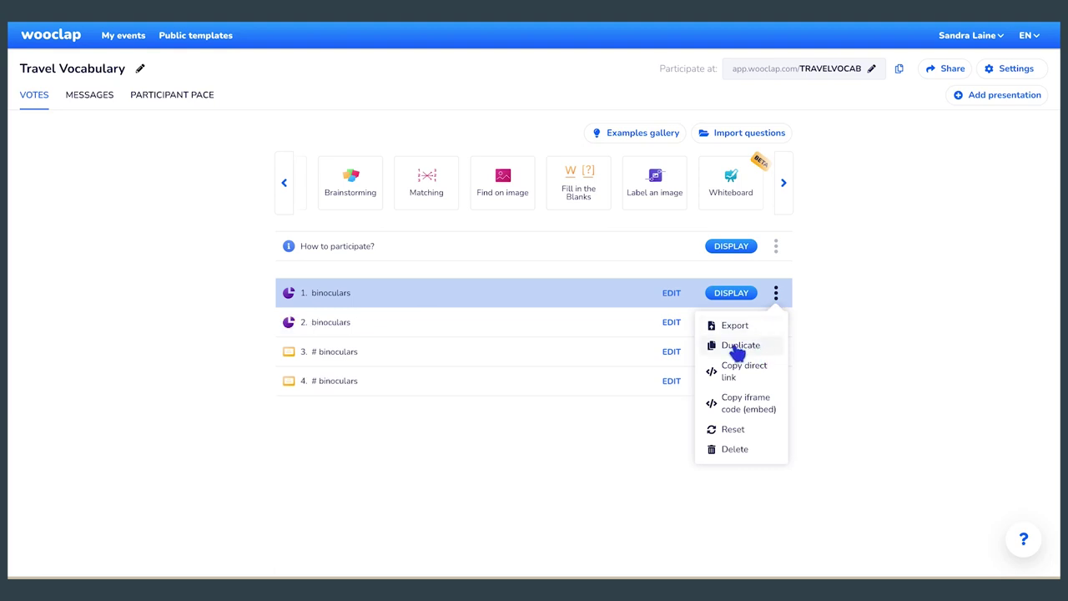
drag(326, 321, 325, 398)
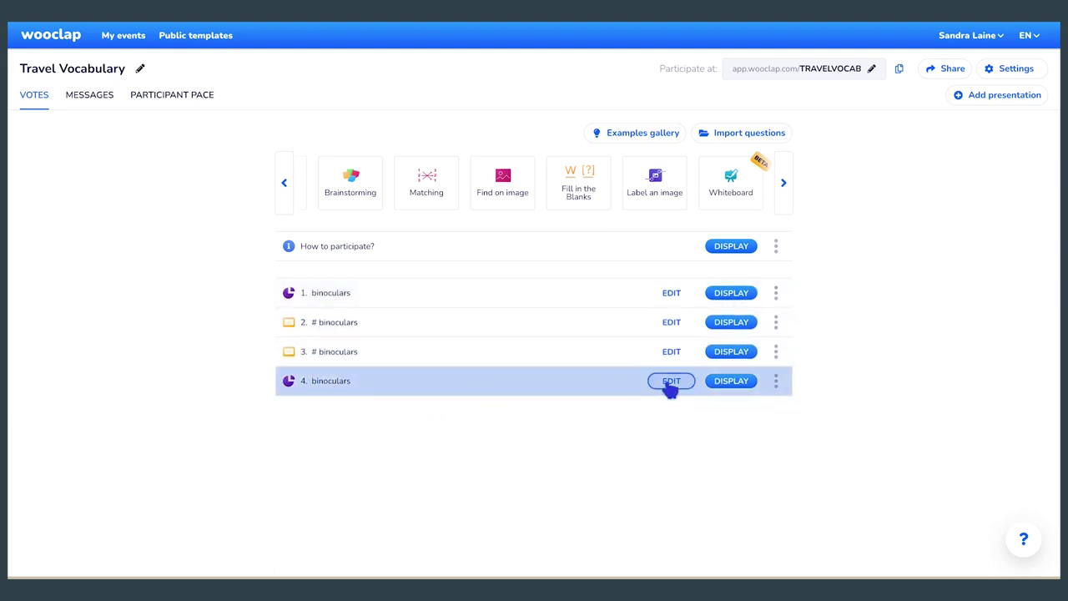
click(671, 381)
key(ctrl+a)
key(BackSpace)
text(c)
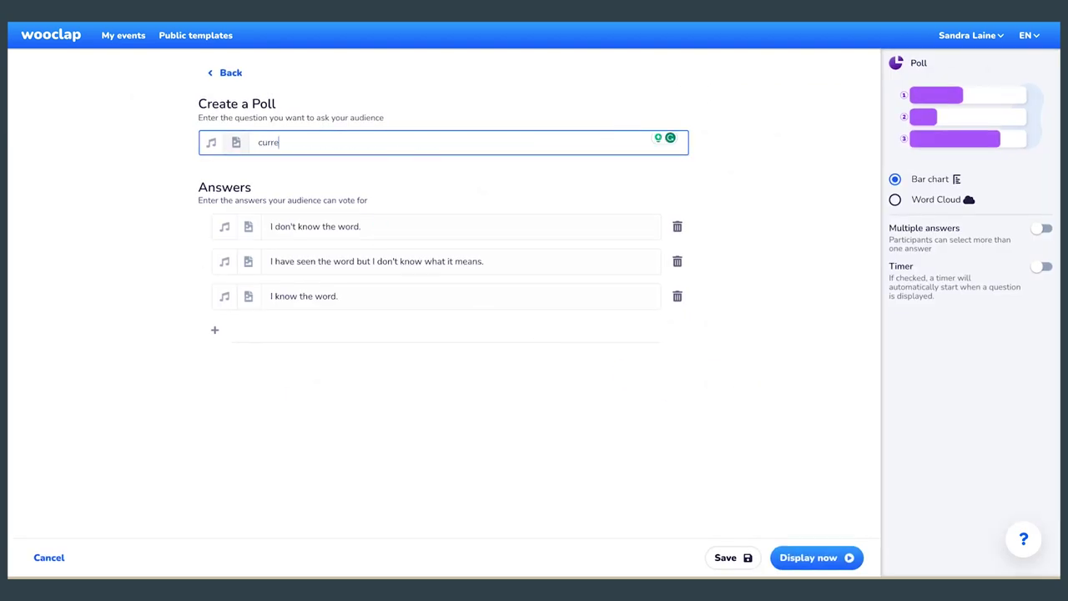
key(Return)
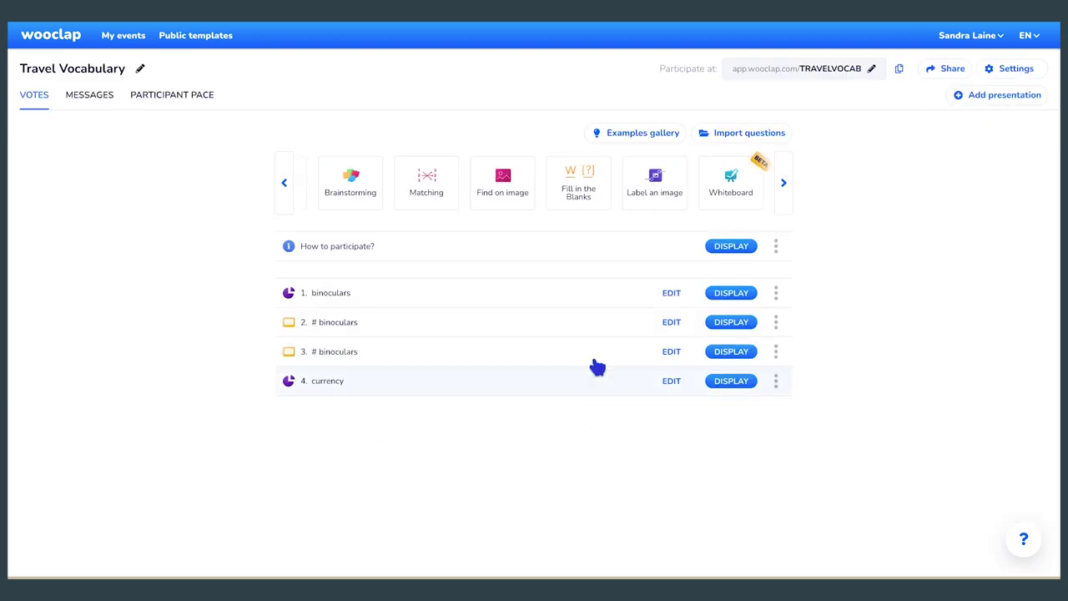
Start a find-on-image question asking for 'binoculars' and upload the travel-items picture
click(503, 184)
text(binoculars)
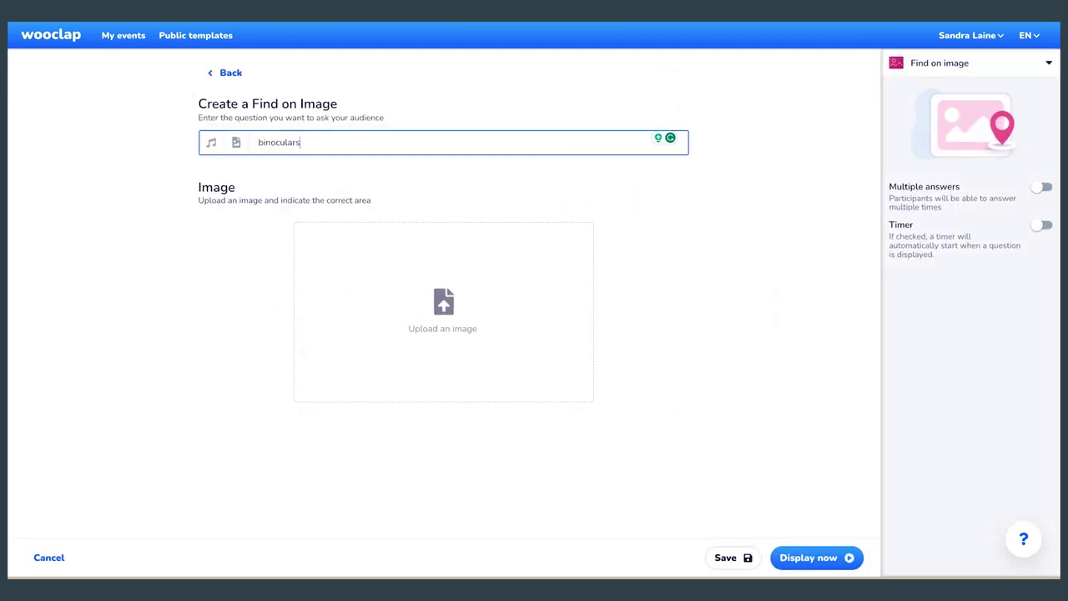
click(448, 324)
click(336, 247)
click(884, 484)
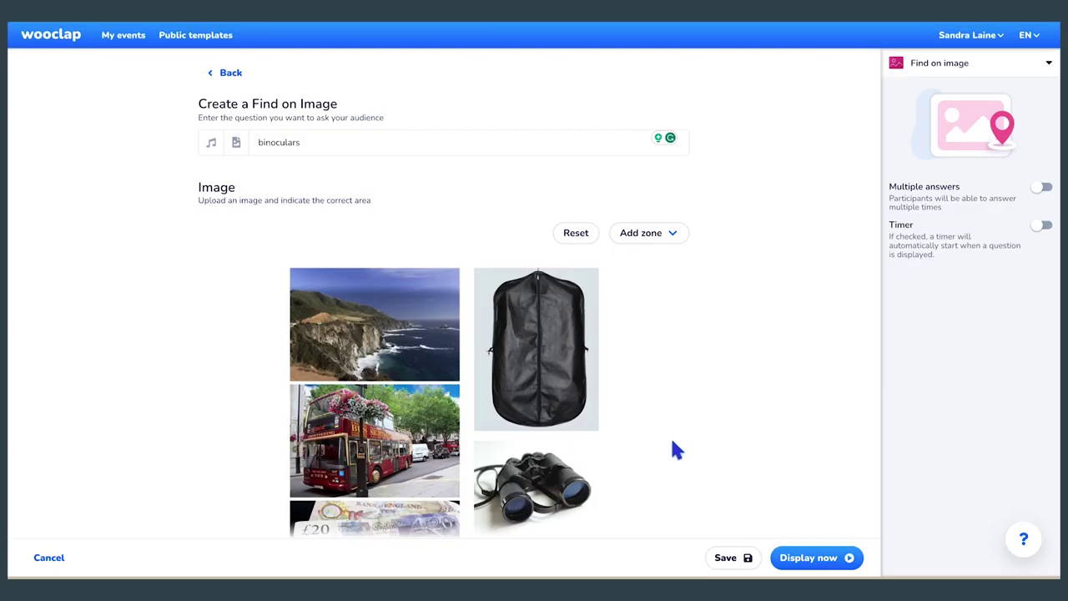
scroll(450, 426, down, 5)
scroll(451, 425, up, 5)
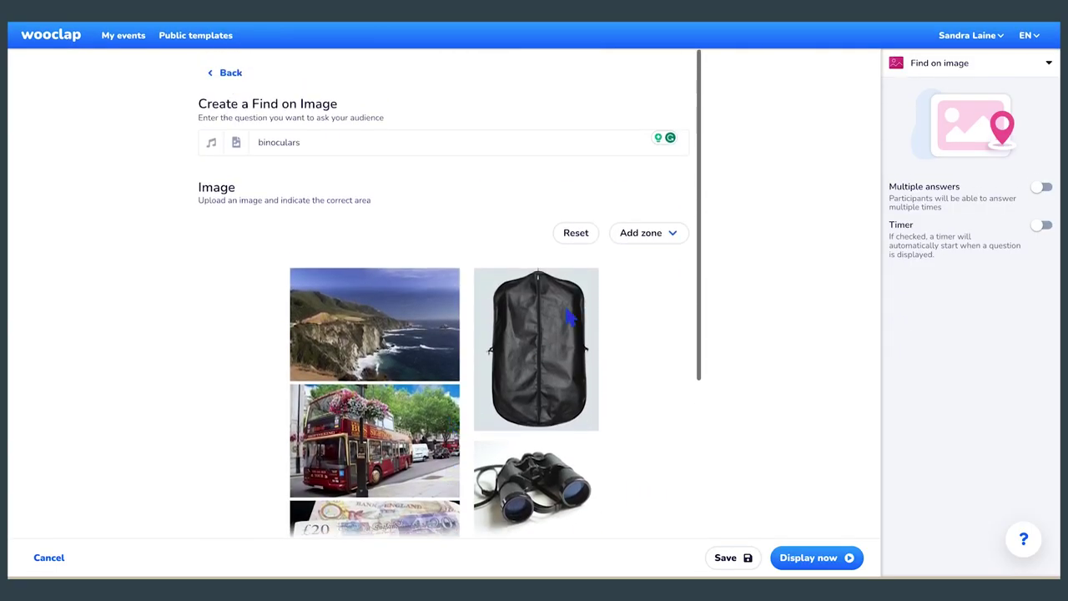
Draw a rectangular answer zone over the binoculars and save the question
click(632, 239)
click(613, 325)
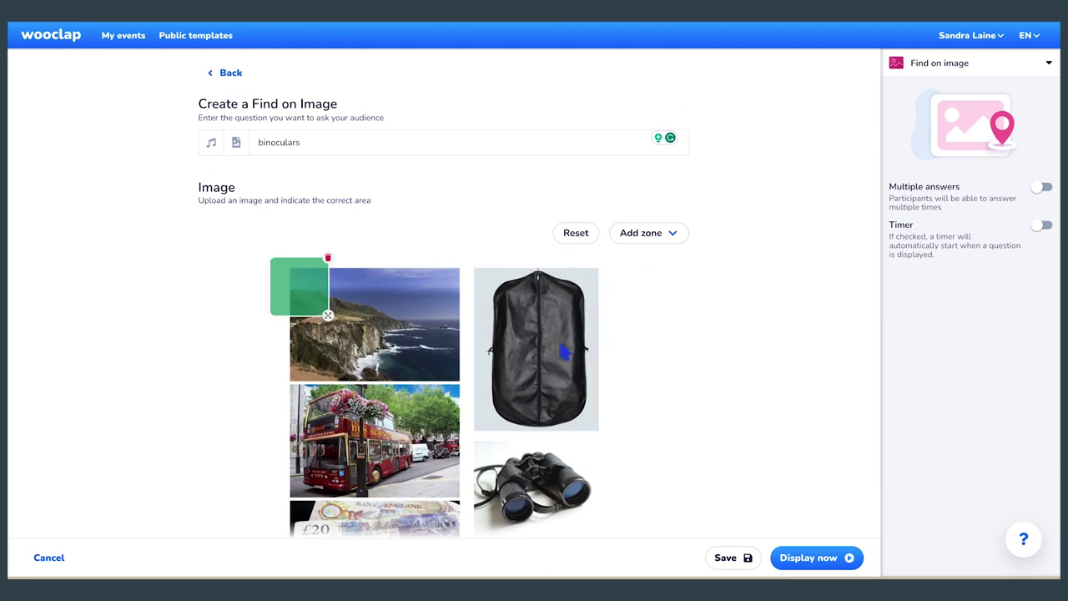
drag(299, 287, 596, 503)
scroll(517, 455, down, 1)
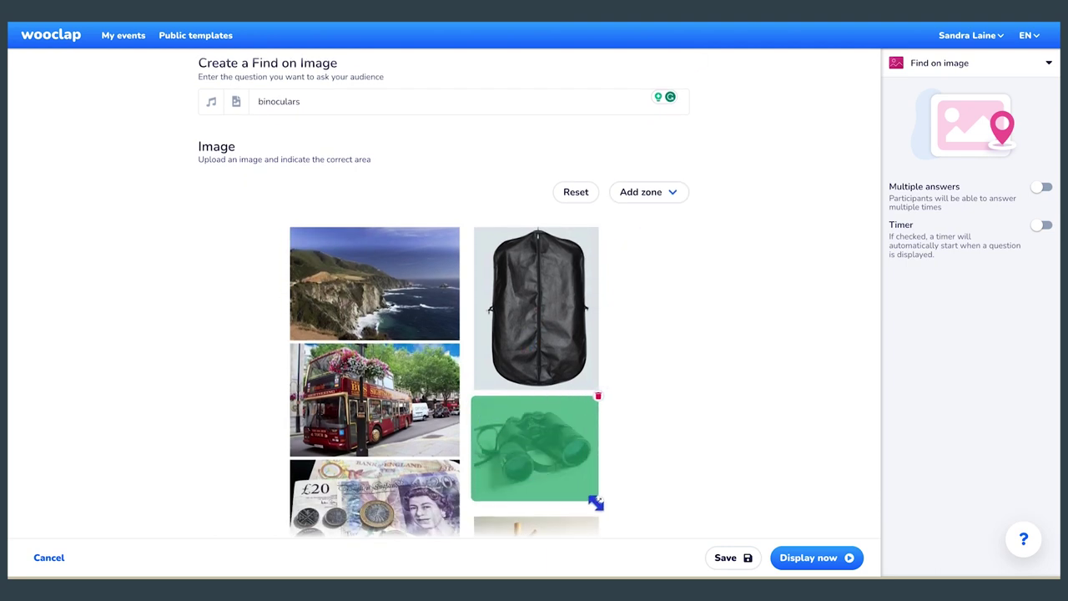
click(726, 561)
click(775, 410)
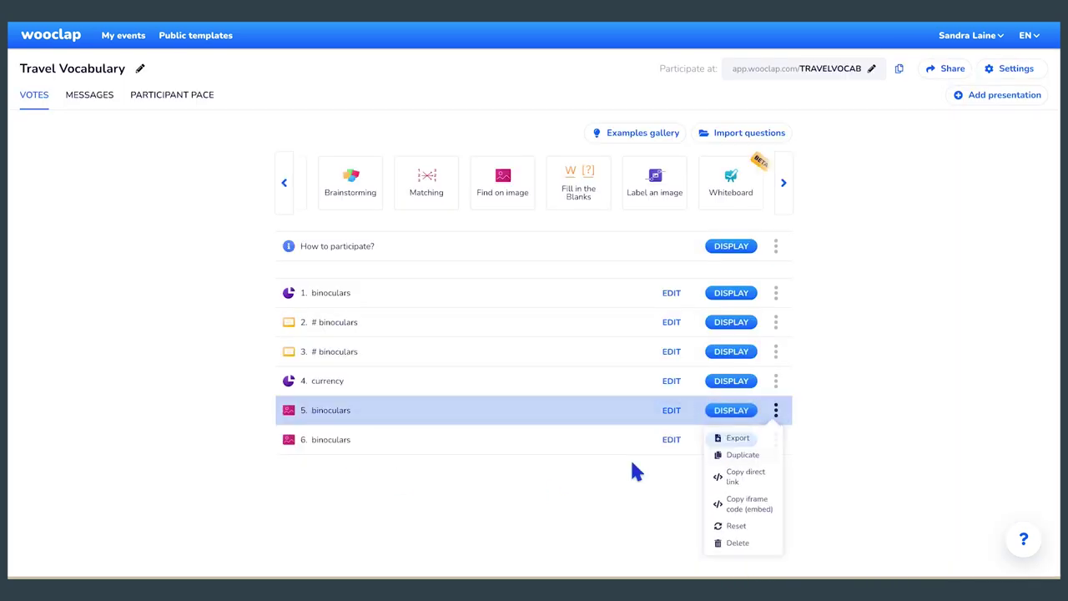
Open the last find-on-image question, then present the 'How to participate?' slide and exit
click(671, 439)
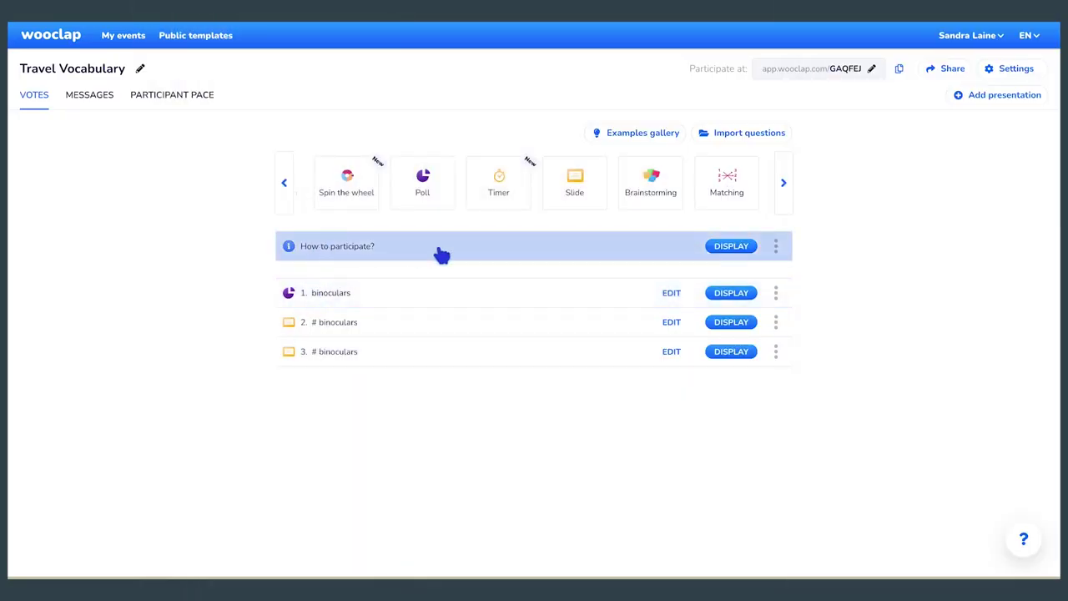
click(728, 247)
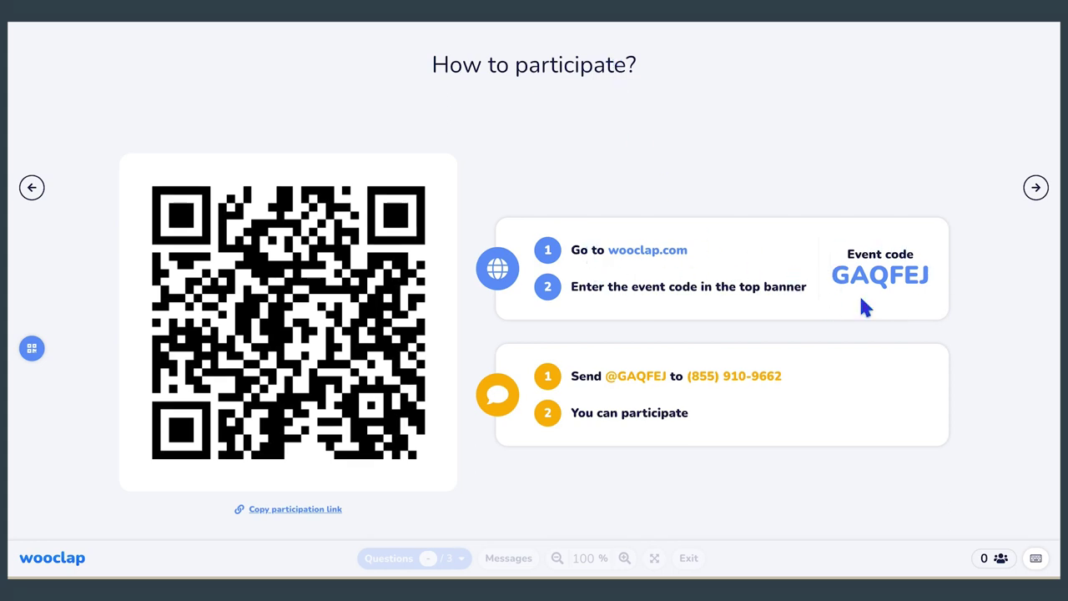
click(688, 558)
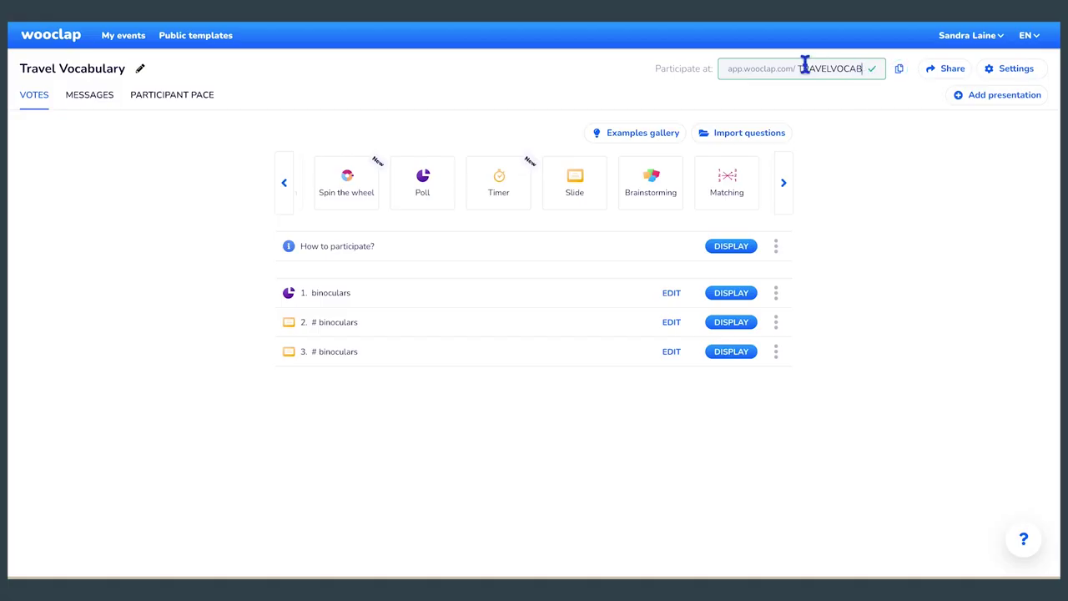
Present from the participation slide, select the event code, and advance past the poll to the binoculars slide
click(732, 247)
double_click(822, 271)
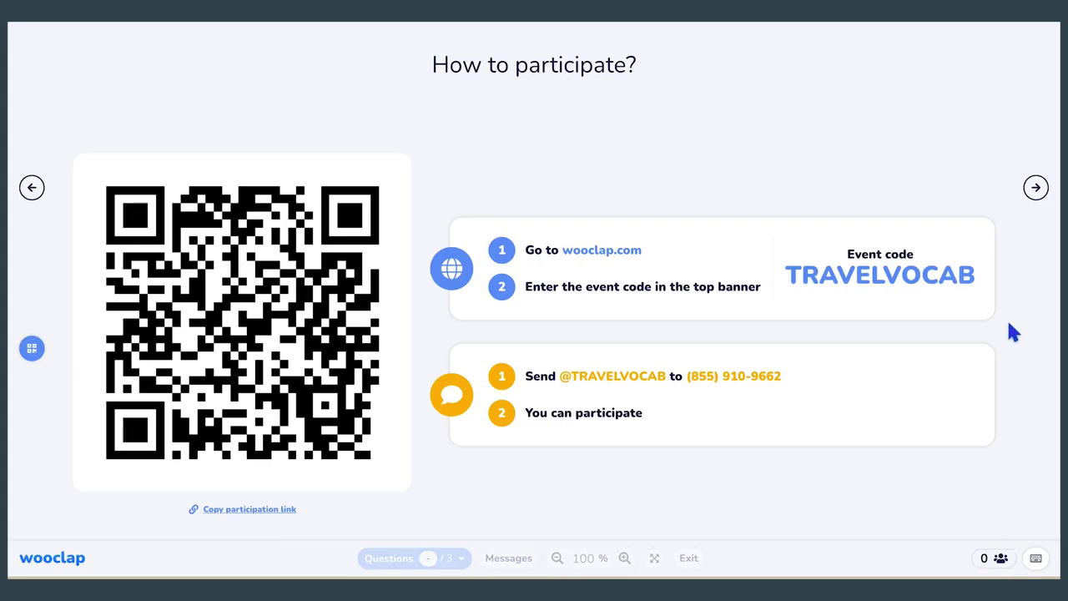
click(1036, 189)
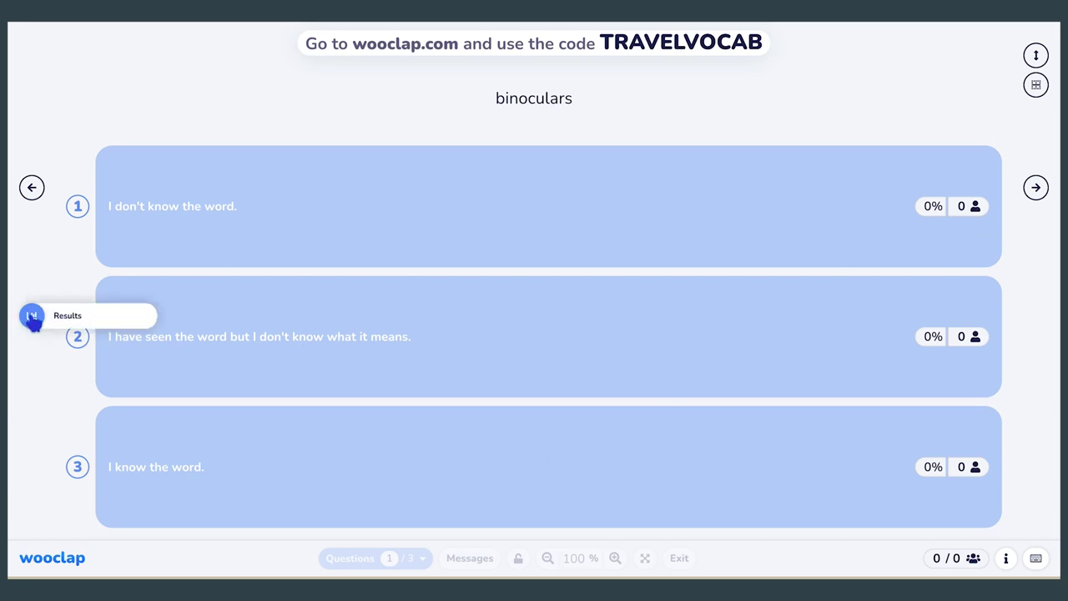
click(1036, 188)
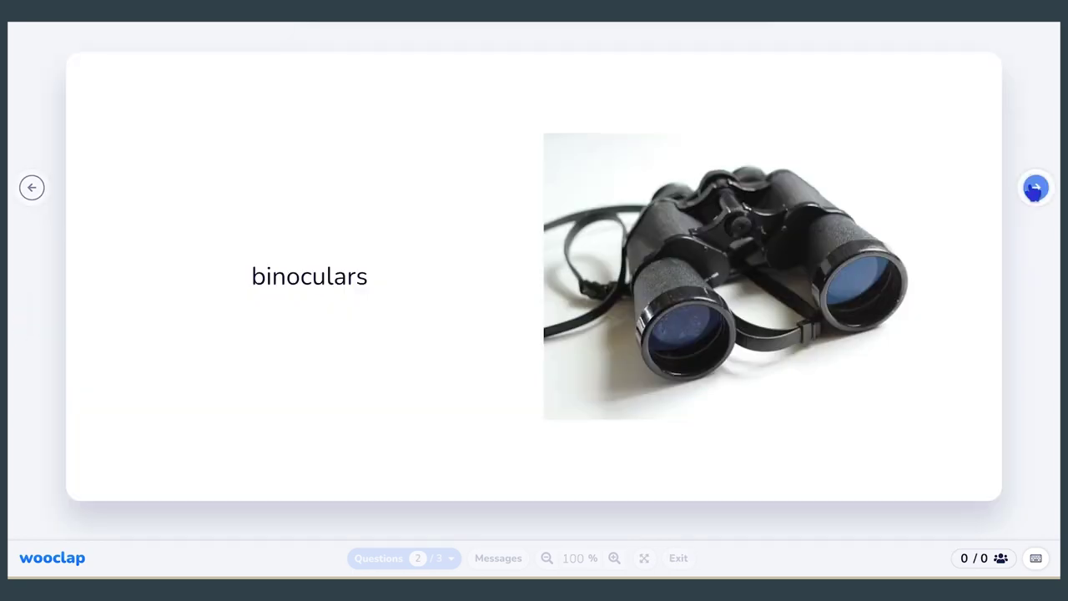